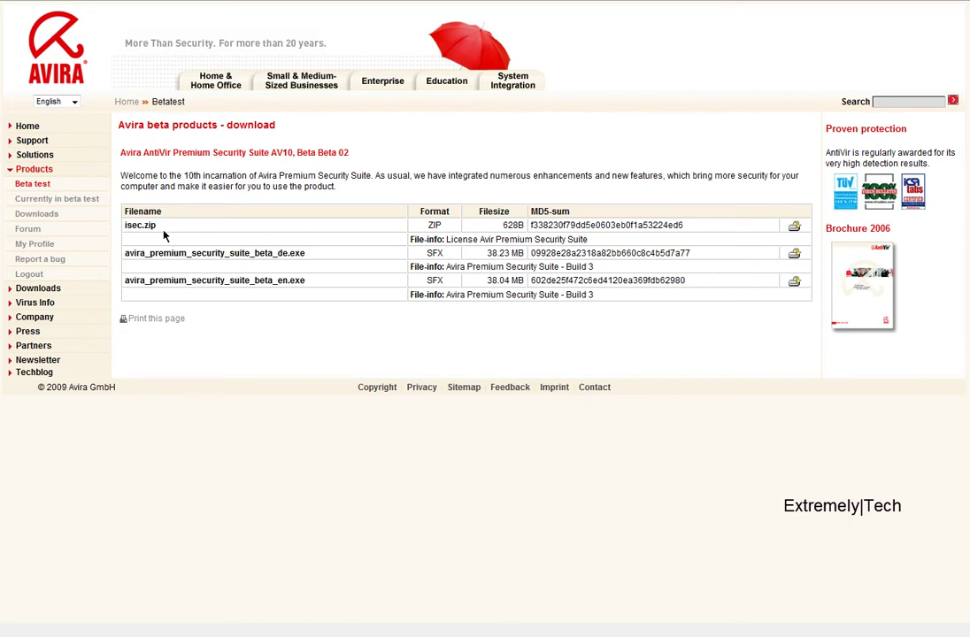
Download the isec.zip license and the English avira_premium_security_suite_beta_en.exe installer
{"action": "left_click_drag", "start_coordinate": [159, 226], "coordinate": [112, 227]}
{"action": "left_click", "coordinate": [184, 223]}
{"action": "left_click", "coordinate": [307, 253]}
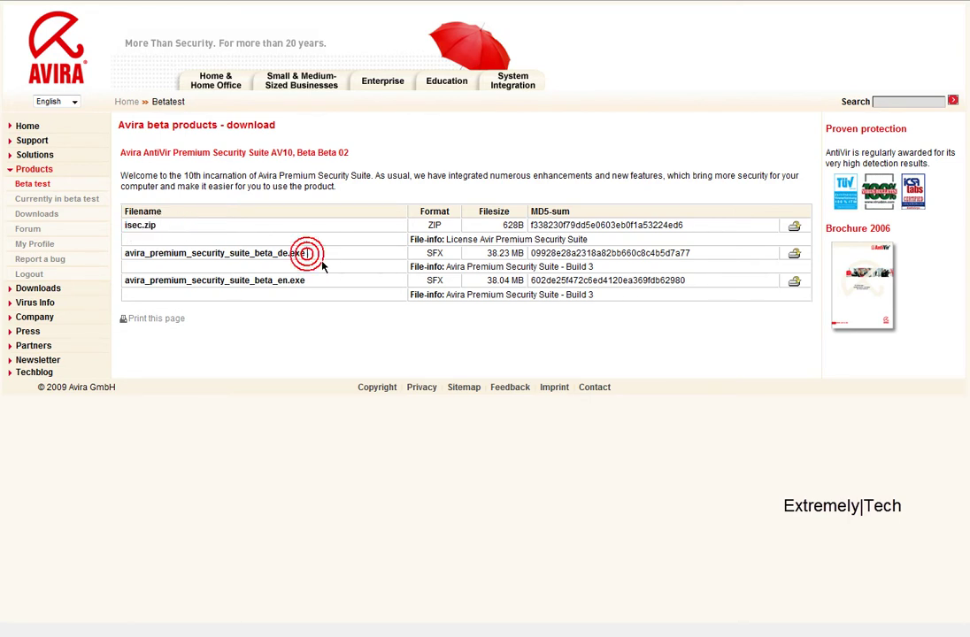
{"action": "left_click", "coordinate": [315, 282]}
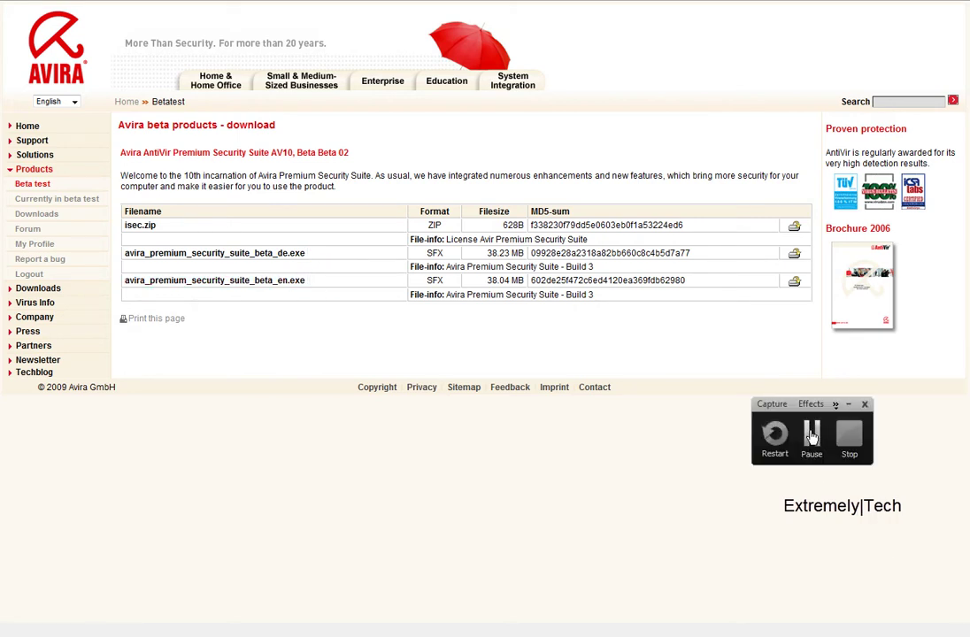
Extract isec.zip with WinZip into an isec folder and check it contains hbedv.key
{"action": "left_click", "coordinate": [811, 435]}
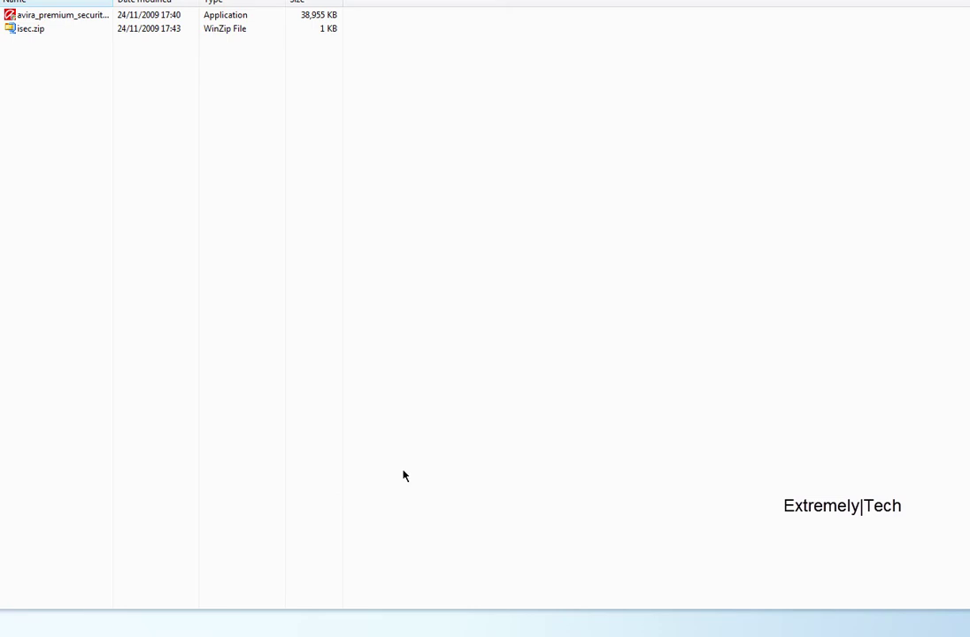
{"action": "mouse_move", "coordinate": [175, 151]}
{"action": "left_mouse_down"}
{"action": "mouse_move", "coordinate": [99, 58]}
{"action": "mouse_move", "coordinate": [305, 156]}
{"action": "left_mouse_up"}
{"action": "right_click", "coordinate": [75, 28]}
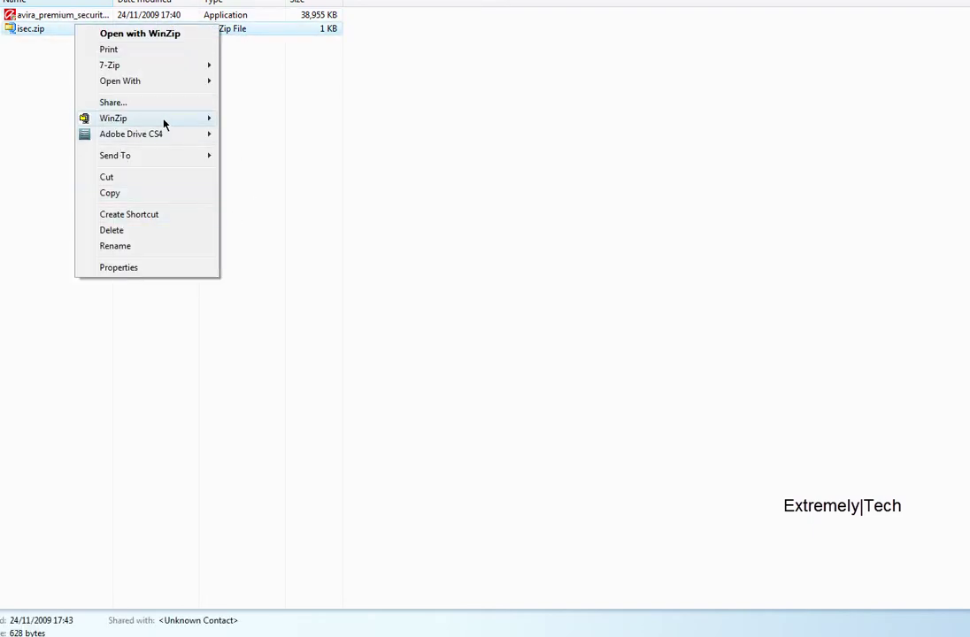
{"action": "left_click", "coordinate": [307, 152]}
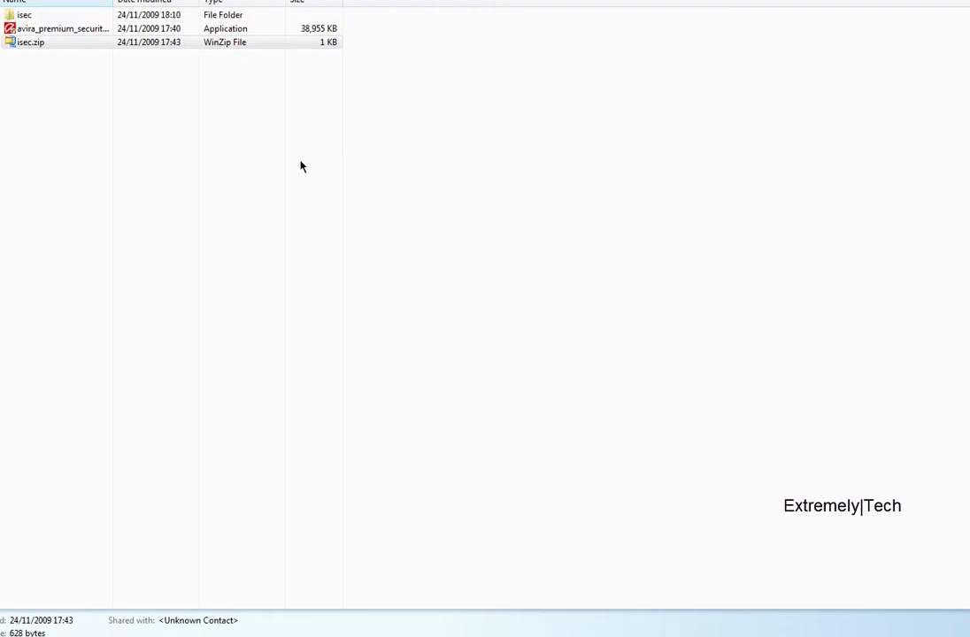
{"action": "double_click", "coordinate": [265, 19]}
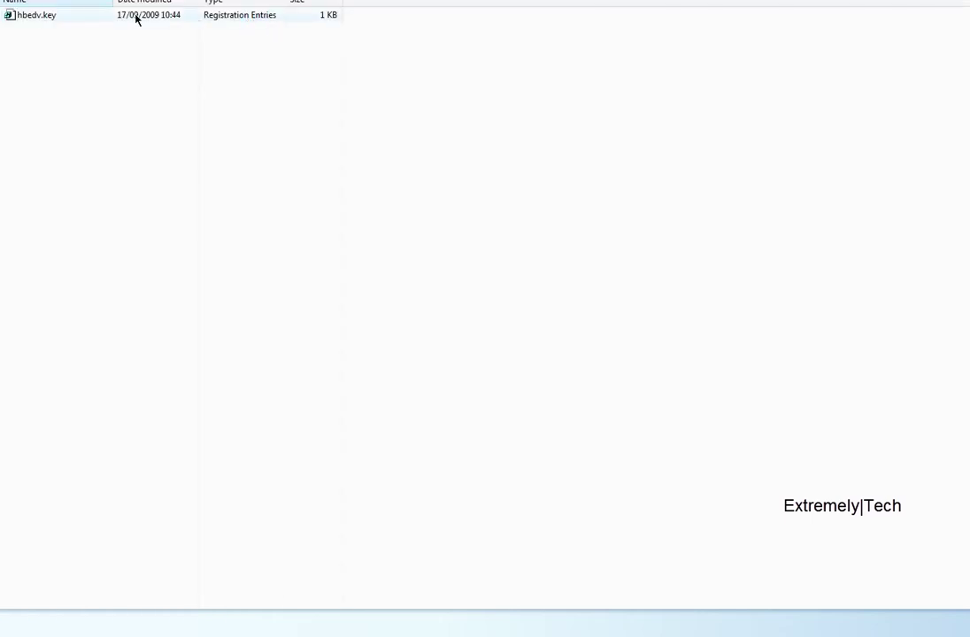
{"action": "mouse_move", "coordinate": [55, 18]}
{"action": "left_mouse_down"}
{"action": "mouse_move", "coordinate": [99, 40]}
{"action": "mouse_move", "coordinate": [139, 43]}
{"action": "left_mouse_up"}
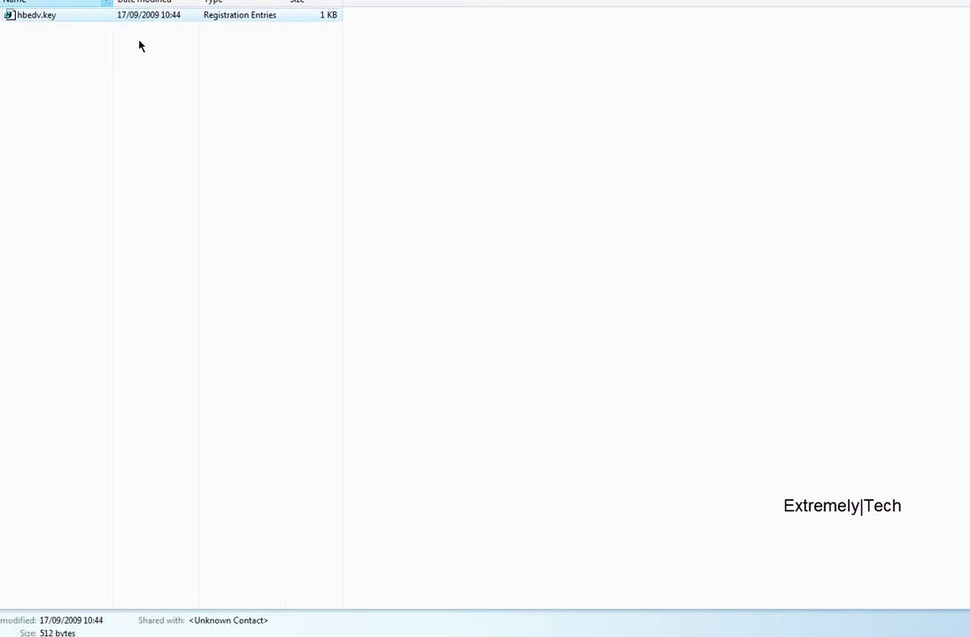
Return to the downloads folder and launch the Avira Premium Security Suite installer
{"action": "key", "text": "BackSpace"}
{"action": "left_click", "coordinate": [104, 104]}
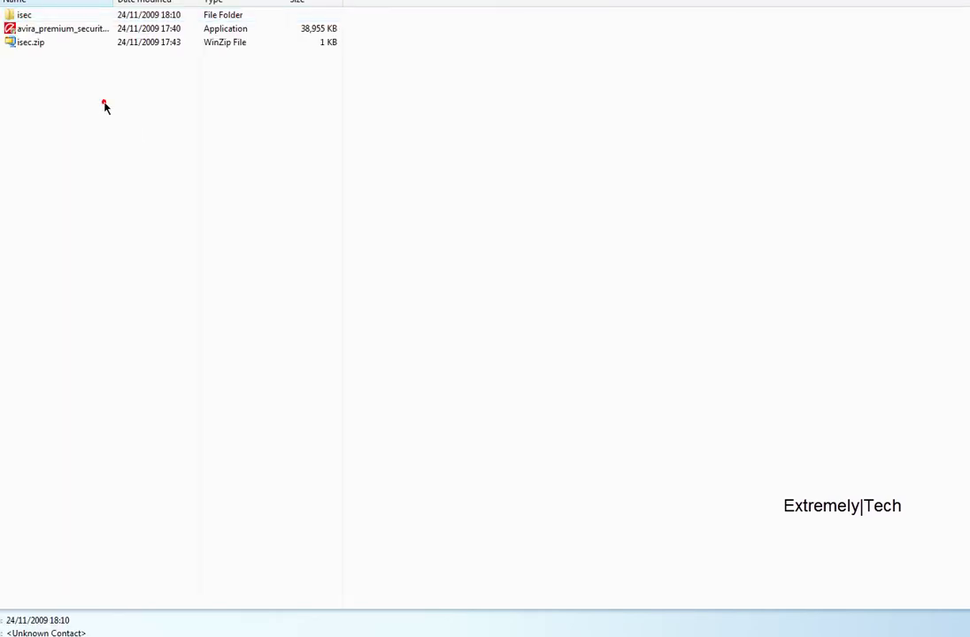
{"action": "double_click", "coordinate": [51, 32]}
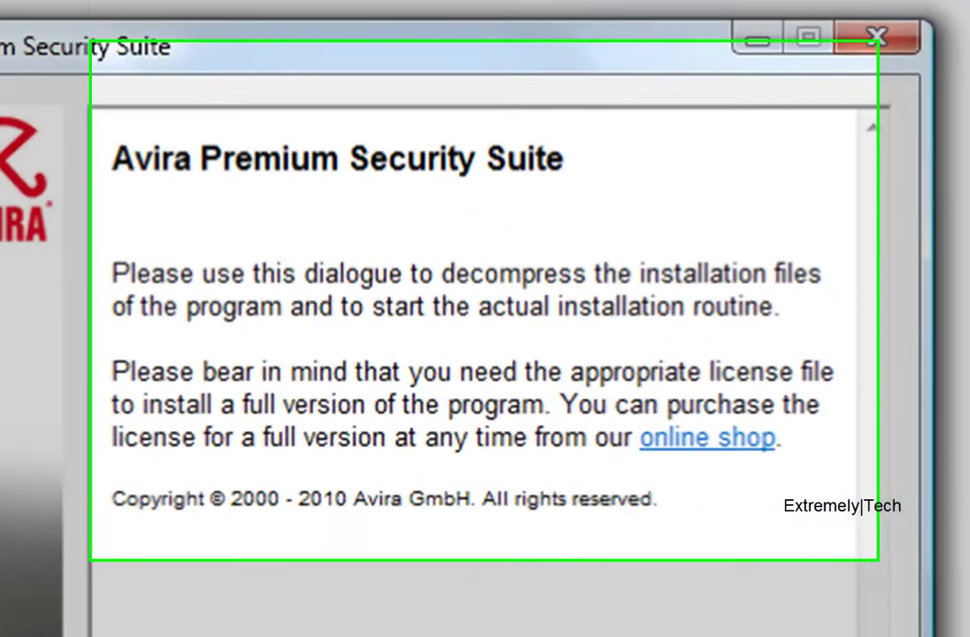
Decompress the Avira installation files until the Windows Defender warning appears
{"action": "left_click", "coordinate": [524, 422]}
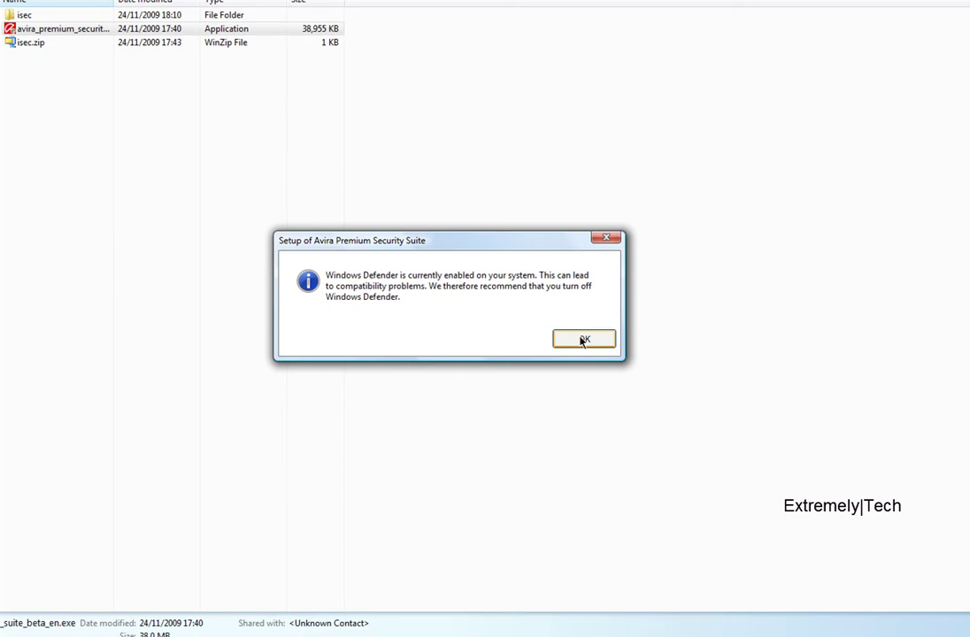
Dismiss the Defender warning, accept the license terms and continue with Express installation
{"action": "left_click", "coordinate": [586, 339]}
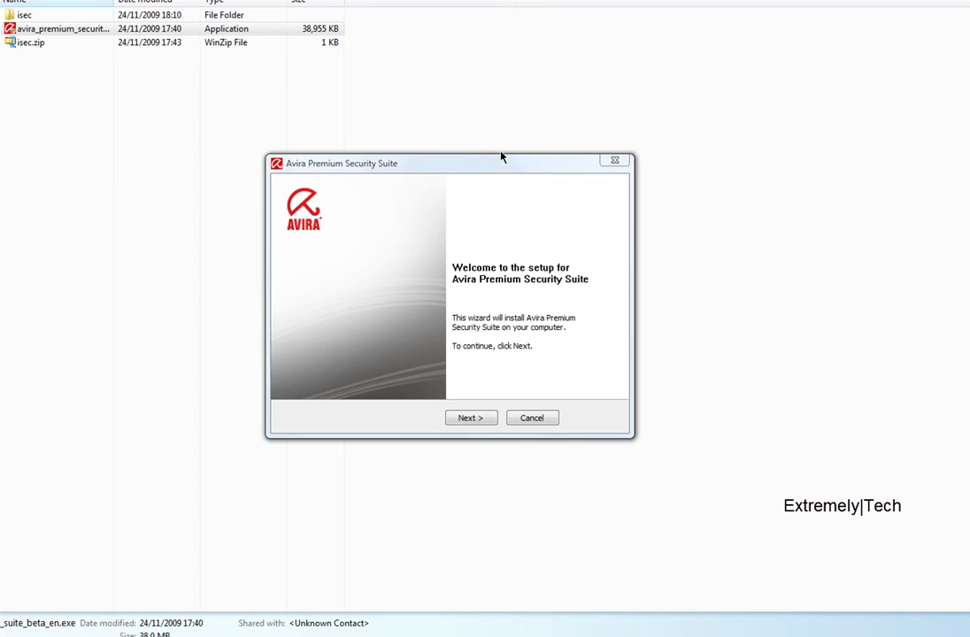
{"action": "left_click_drag", "start_coordinate": [500, 157], "coordinate": [510, 181]}
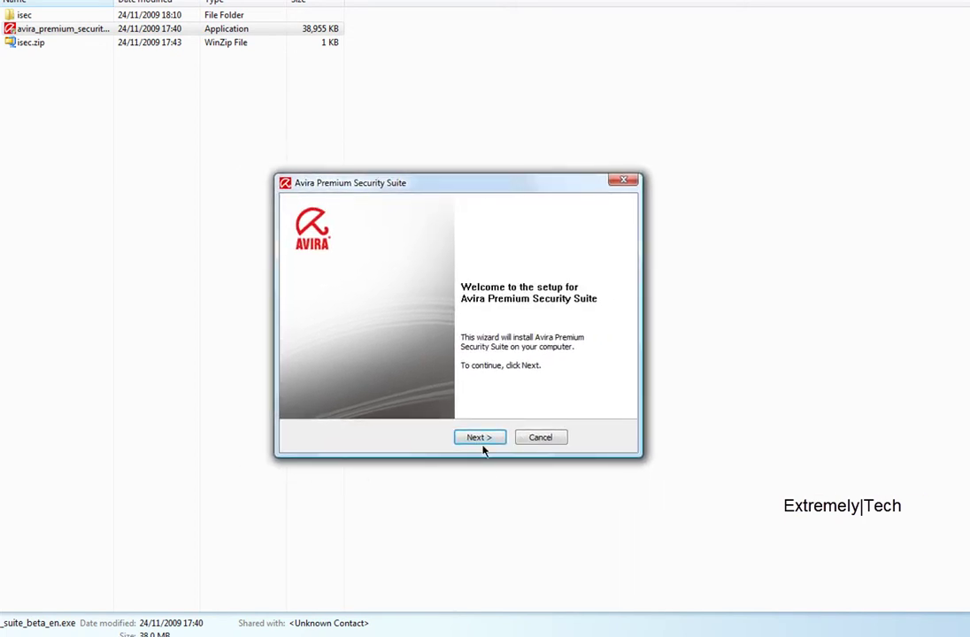
{"action": "left_click", "coordinate": [478, 437]}
{"action": "left_click", "coordinate": [368, 399]}
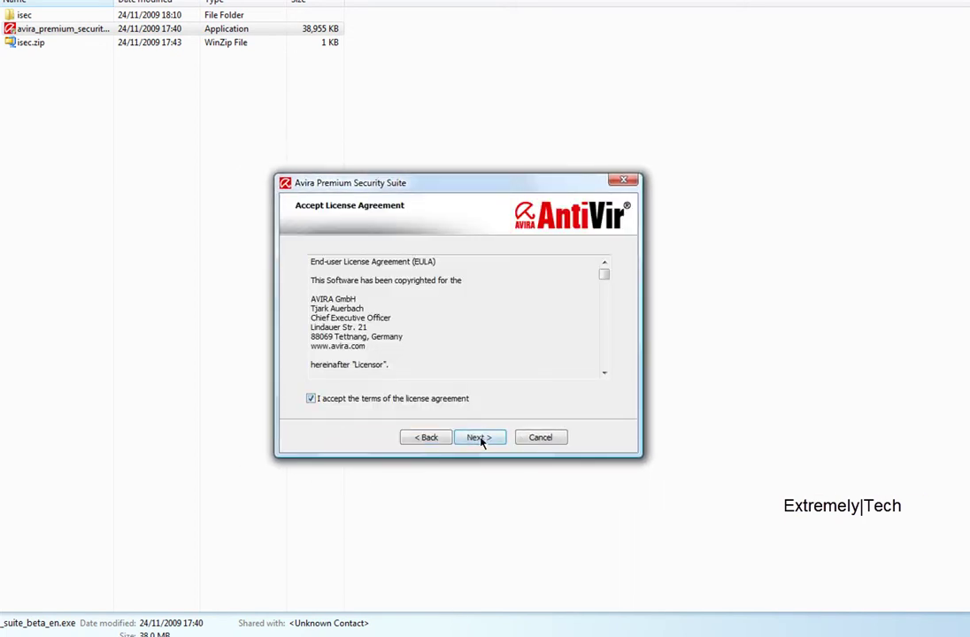
{"action": "left_click", "coordinate": [479, 437]}
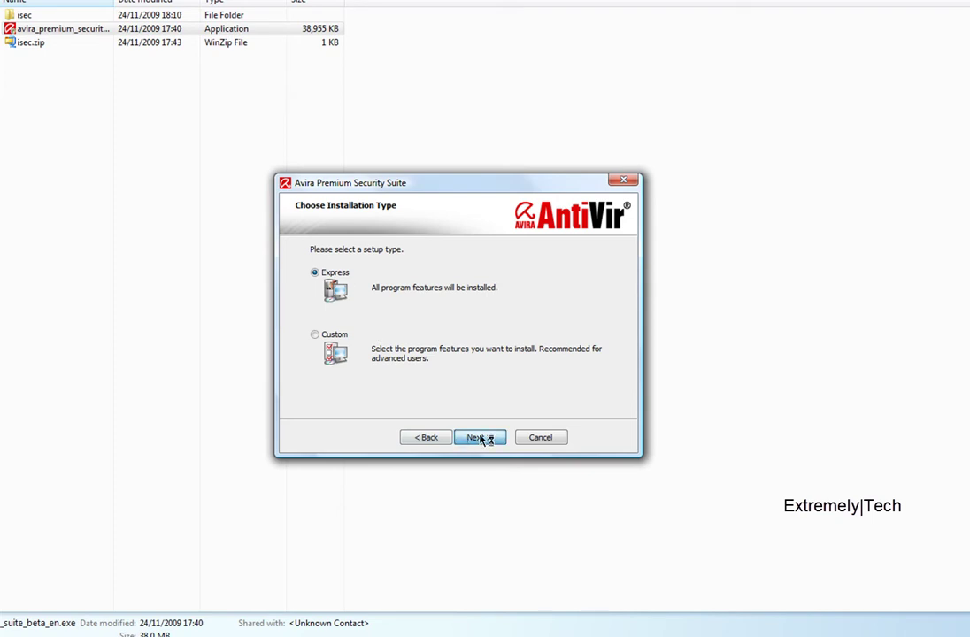
{"action": "left_click", "coordinate": [488, 438]}
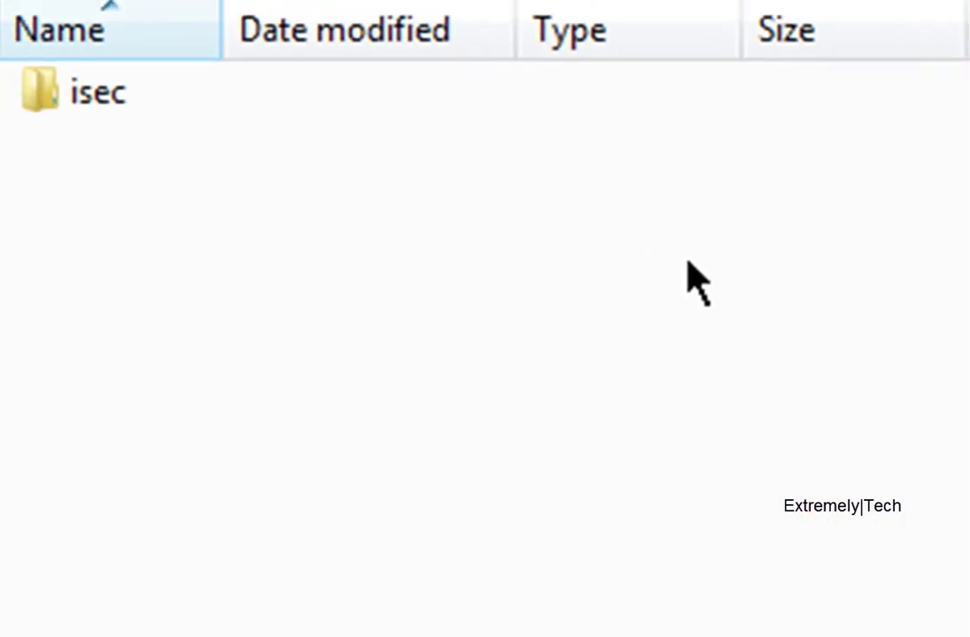
Activate with hbedv.key from the isec folder and start the installation
{"action": "double_click", "coordinate": [147, 88]}
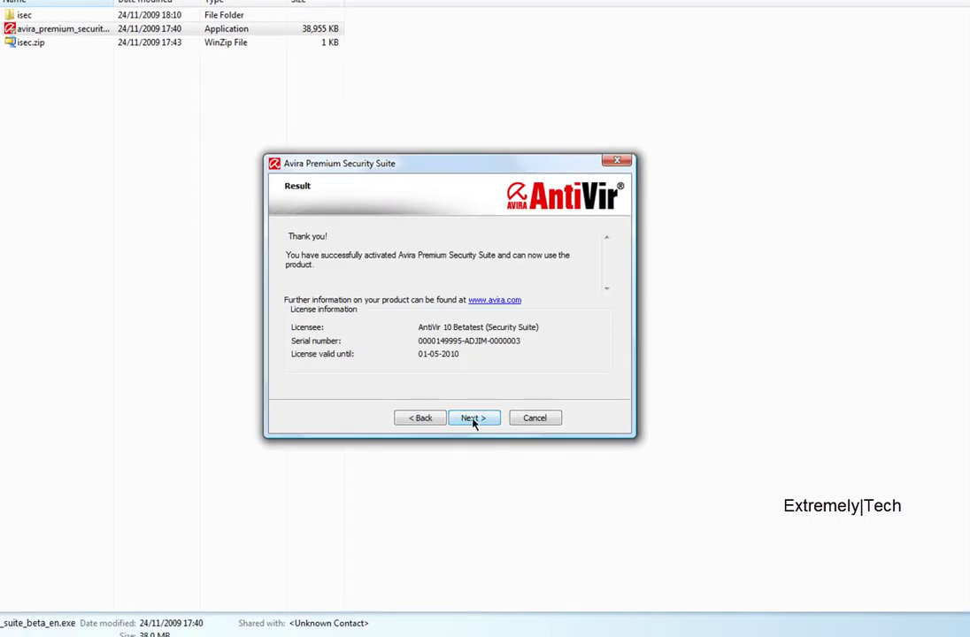
{"action": "left_click", "coordinate": [474, 420]}
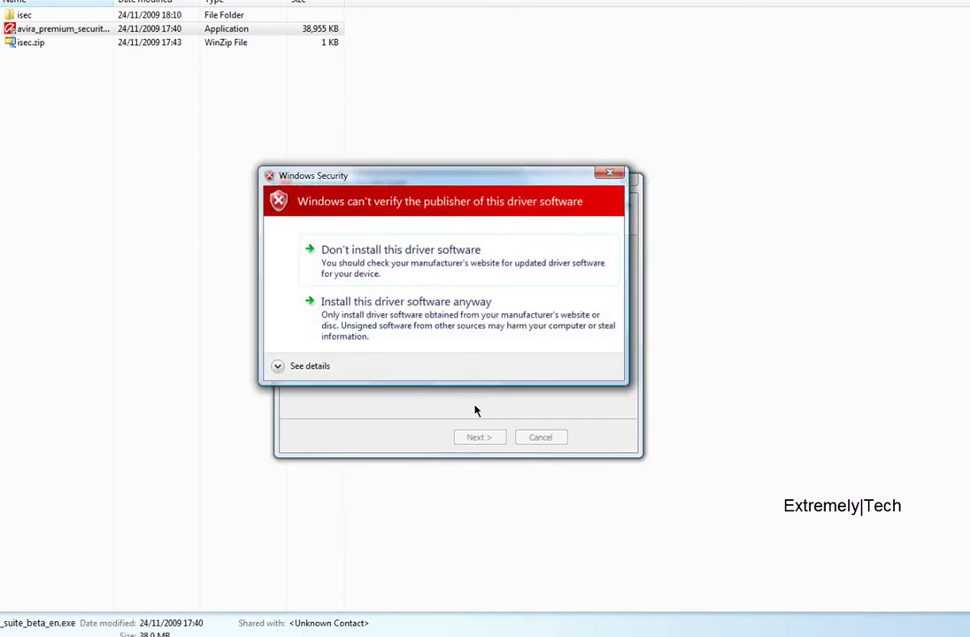
Allow the unverified Avira driver software to install anyway
{"action": "left_click", "coordinate": [419, 343]}
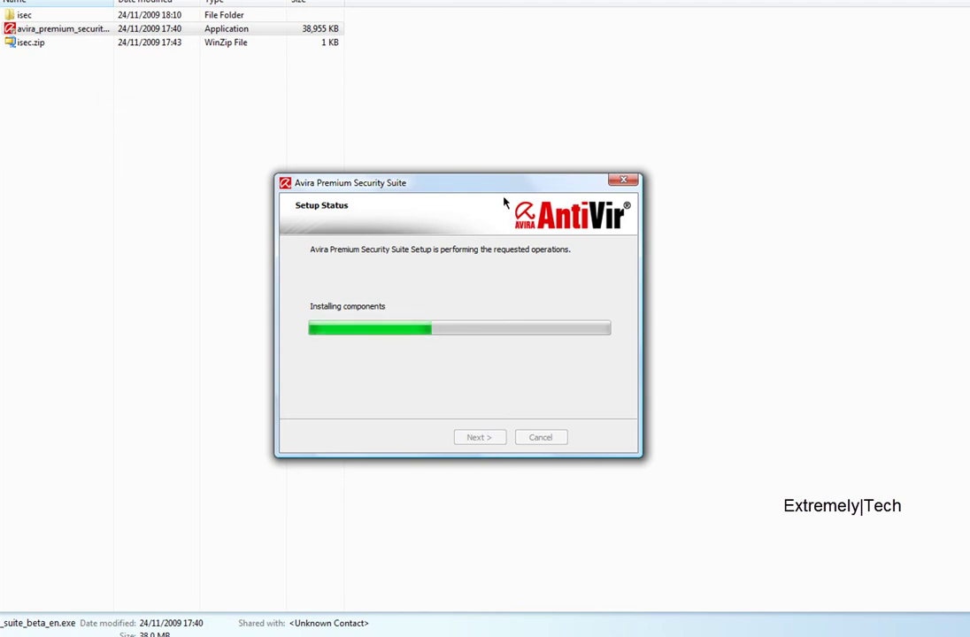
{"action": "left_click_drag", "start_coordinate": [499, 191], "coordinate": [505, 224]}
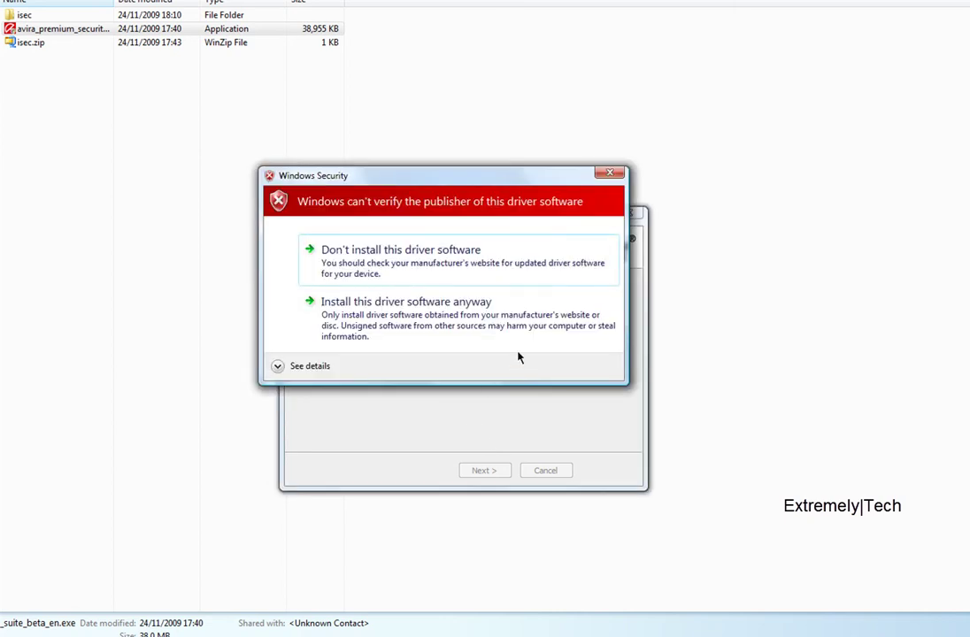
{"action": "left_click", "coordinate": [540, 334]}
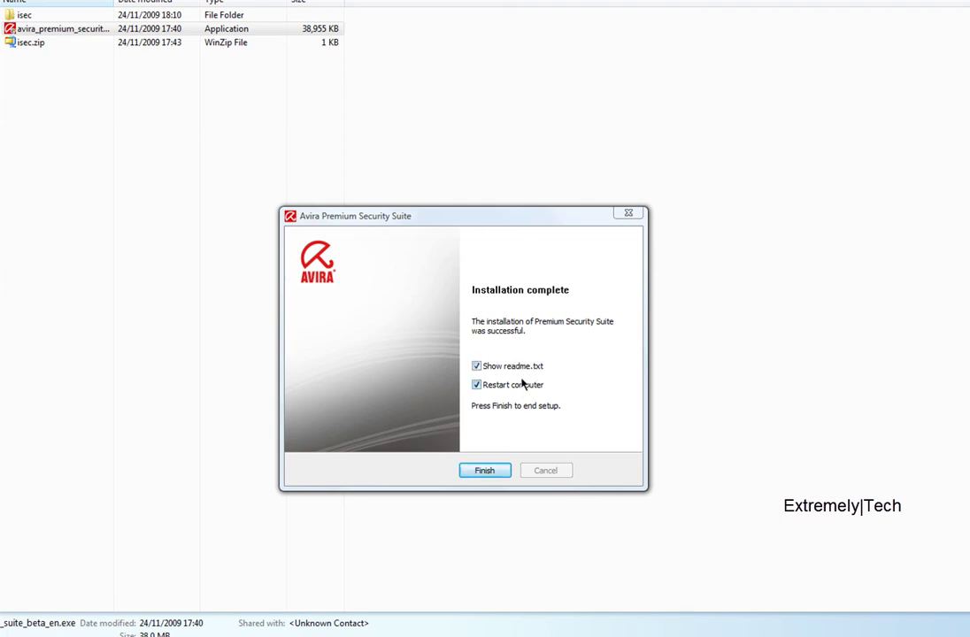
Finish setup without restarting, then move and widen the readme.txt Notepad window
{"action": "left_click", "coordinate": [508, 385]}
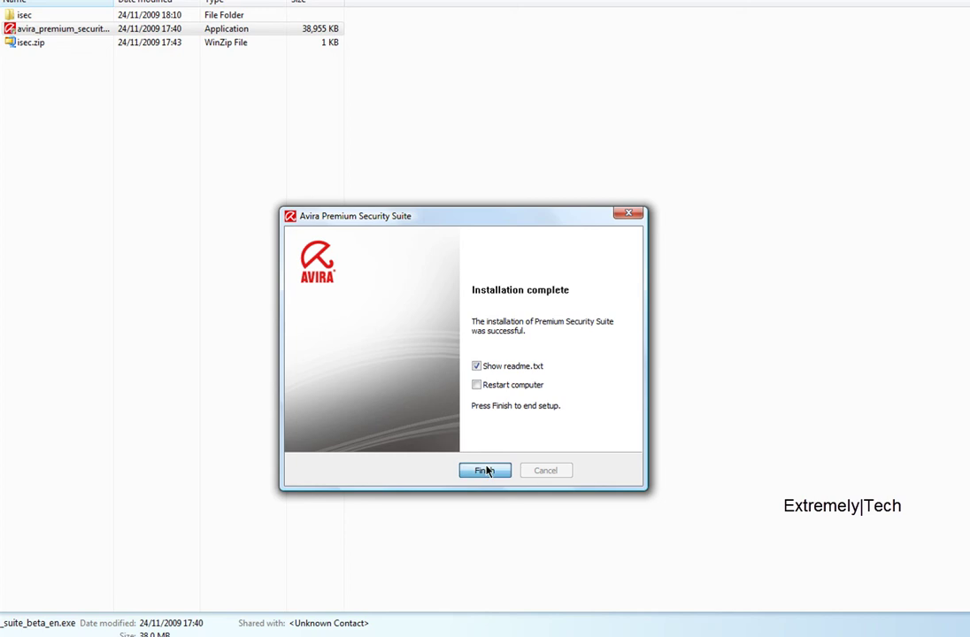
{"action": "key", "text": "Return"}
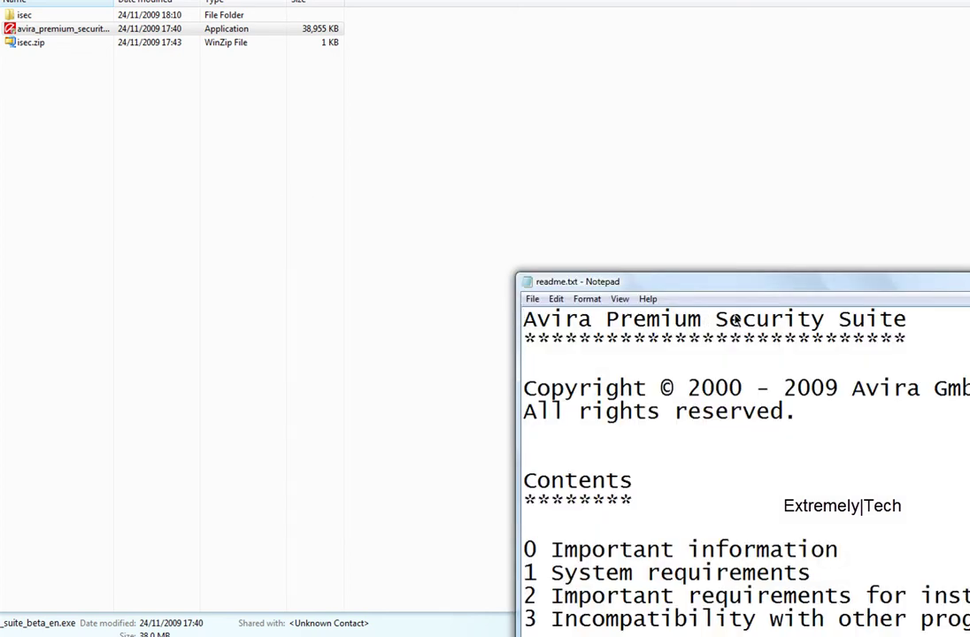
{"action": "left_click_drag", "start_coordinate": [688, 292], "coordinate": [434, 173]}
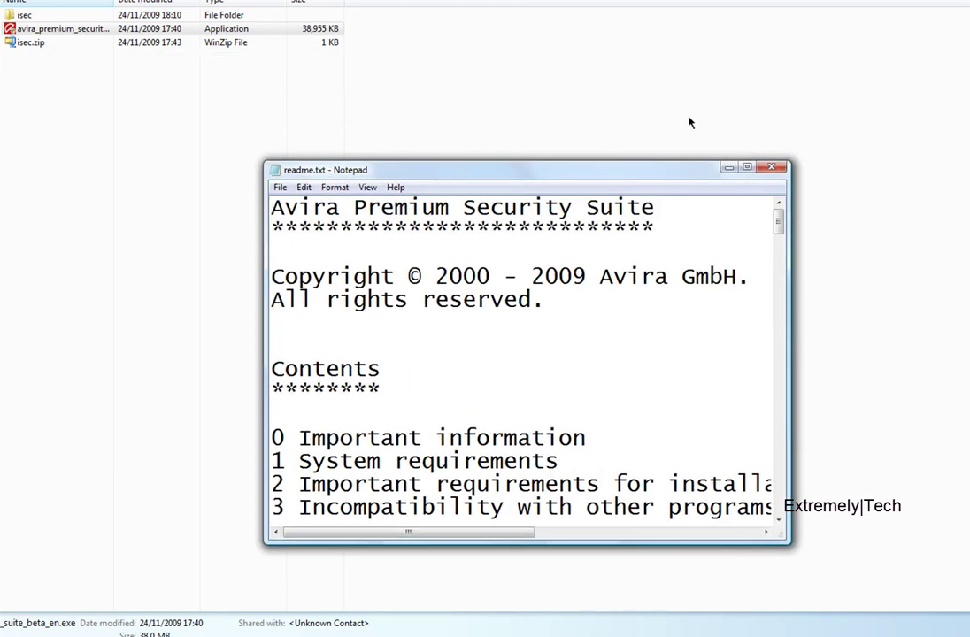
{"action": "mouse_move", "coordinate": [781, 228]}
{"action": "left_mouse_down"}
{"action": "mouse_move", "coordinate": [777, 272]}
{"action": "mouse_move", "coordinate": [965, 289]}
{"action": "left_mouse_up"}
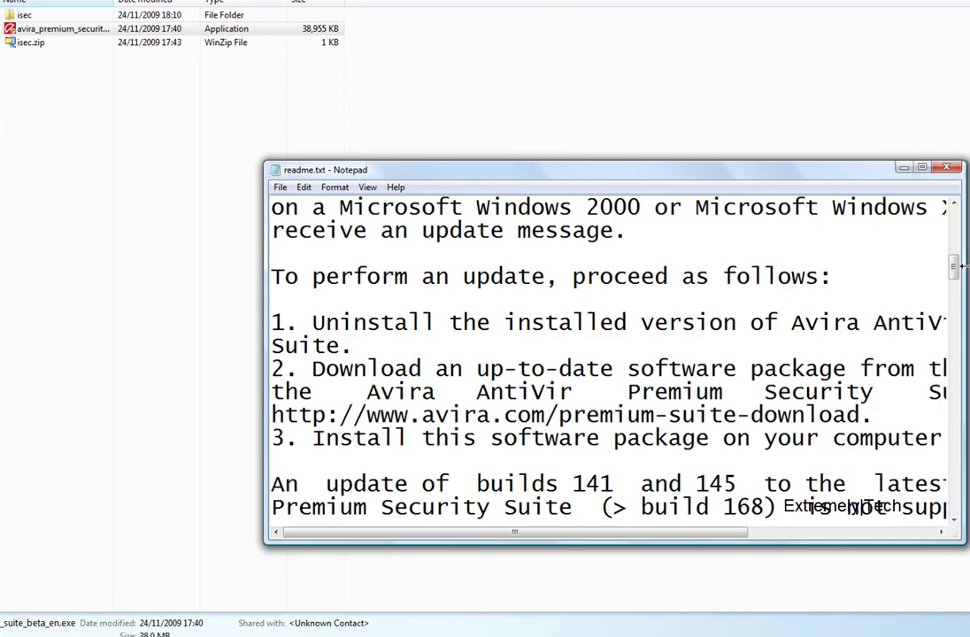
{"action": "left_click_drag", "start_coordinate": [774, 170], "coordinate": [544, 164]}
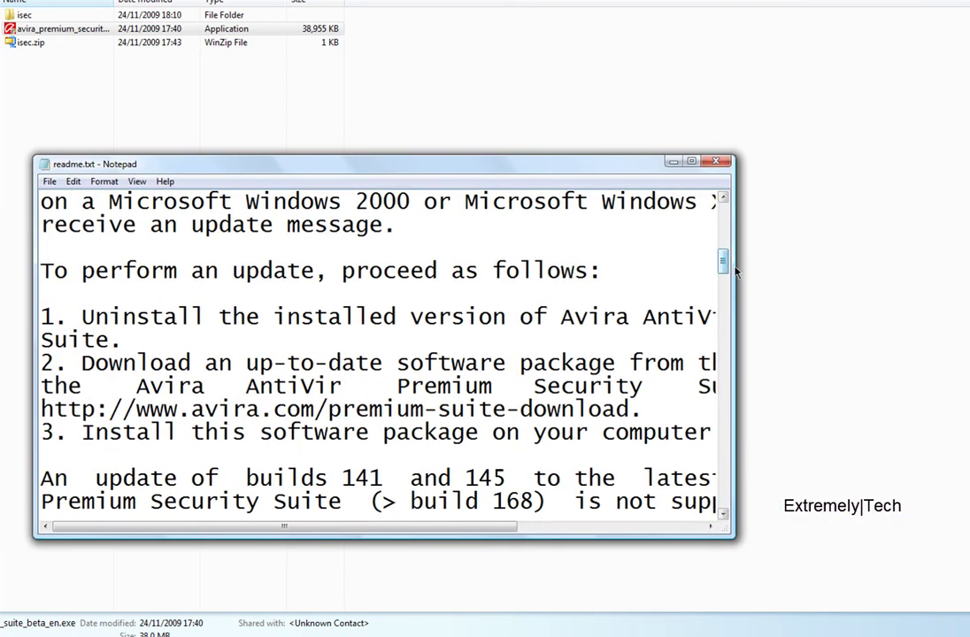
{"action": "mouse_move", "coordinate": [734, 260]}
{"action": "left_mouse_down"}
{"action": "mouse_move", "coordinate": [928, 262]}
{"action": "mouse_move", "coordinate": [918, 232]}
{"action": "mouse_move", "coordinate": [925, 323]}
{"action": "mouse_move", "coordinate": [920, 312]}
{"action": "left_mouse_up"}
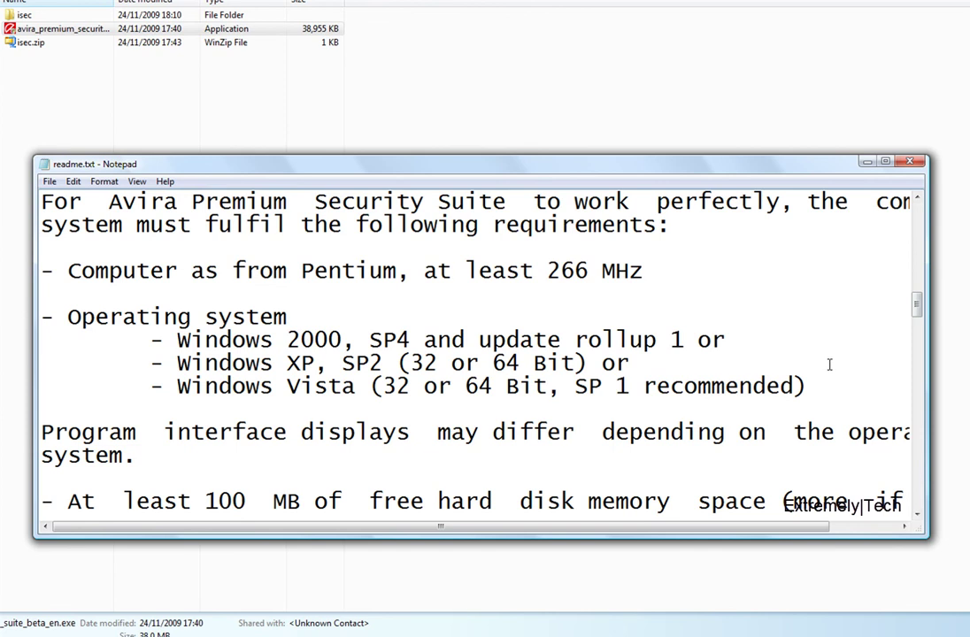
Review the supported Windows versions, disk space and 192 MB/512 MB RAM requirements
{"action": "mouse_move", "coordinate": [881, 388]}
{"action": "left_mouse_down"}
{"action": "mouse_move", "coordinate": [283, 316]}
{"action": "mouse_move", "coordinate": [92, 339]}
{"action": "left_mouse_up"}
{"action": "left_click", "coordinate": [473, 310]}
{"action": "scroll", "coordinate": [510, 400], "scroll_direction": "down", "scroll_amount": 1}
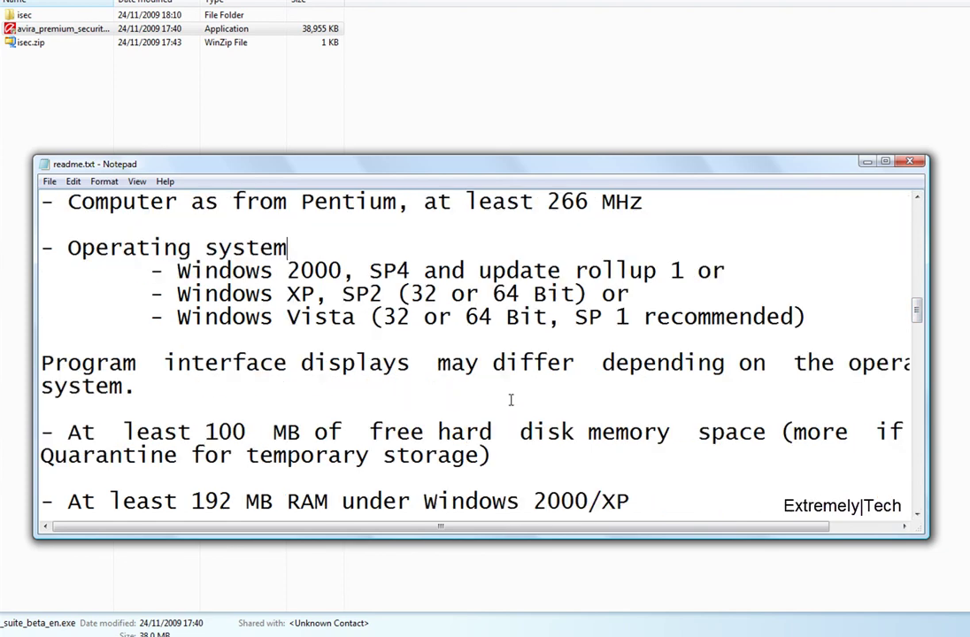
{"action": "scroll", "coordinate": [511, 400], "scroll_direction": "down", "scroll_amount": 1}
{"action": "left_click_drag", "start_coordinate": [137, 385], "coordinate": [639, 357]}
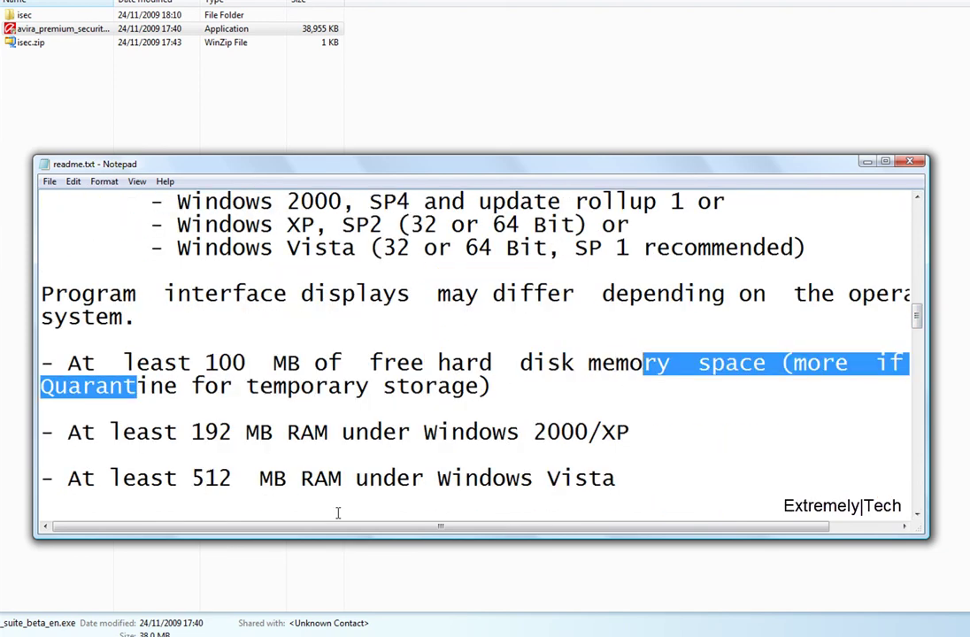
{"action": "left_click_drag", "start_coordinate": [191, 432], "coordinate": [328, 432]}
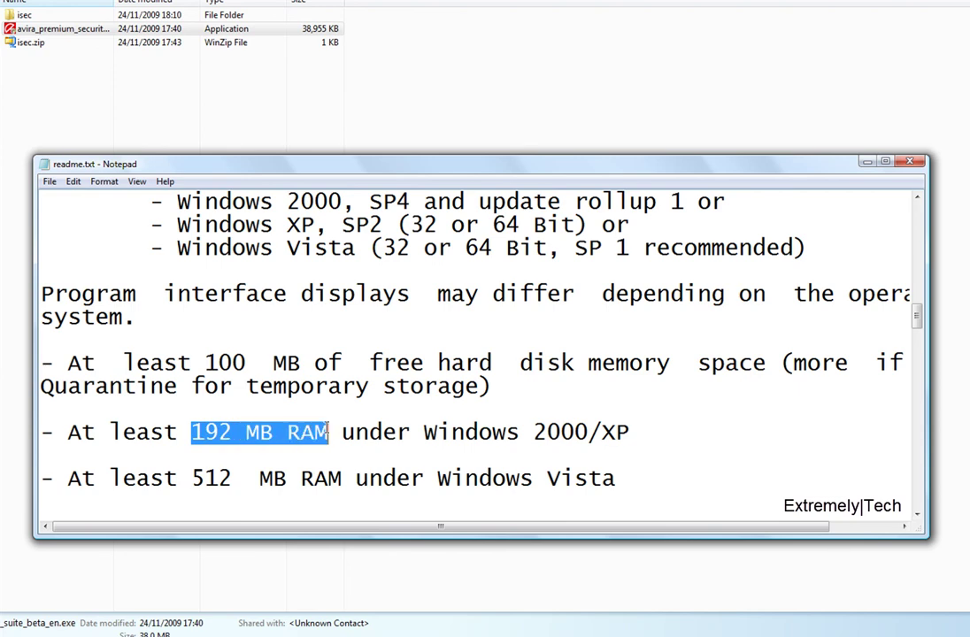
{"action": "left_click", "coordinate": [482, 430]}
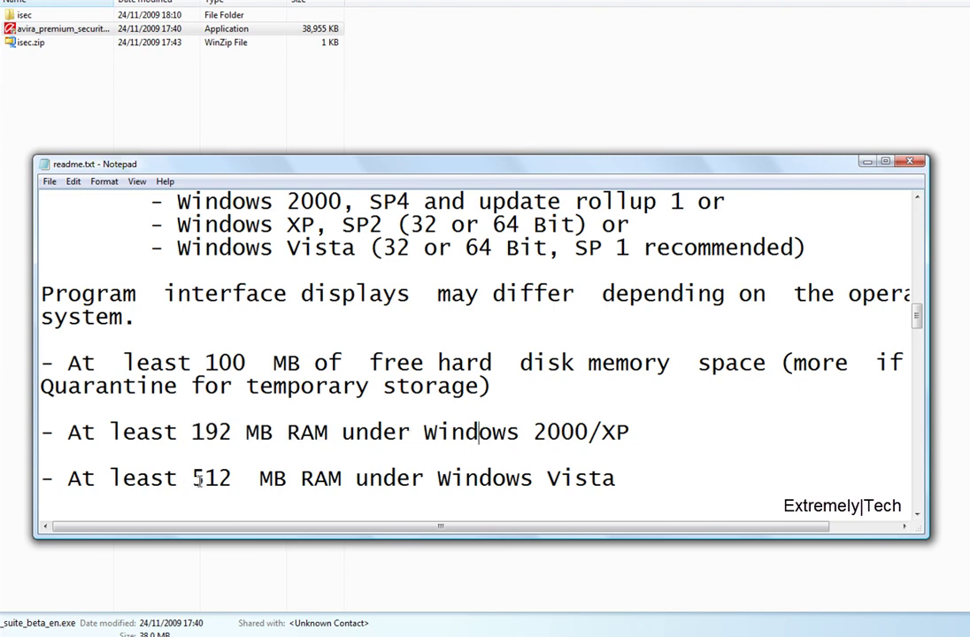
{"action": "left_click_drag", "start_coordinate": [205, 478], "coordinate": [265, 477]}
{"action": "left_click", "coordinate": [354, 477]}
Scroll through the rest of readme.txt and close Notepad
{"action": "scroll", "coordinate": [368, 478], "scroll_direction": "down", "scroll_amount": 2}
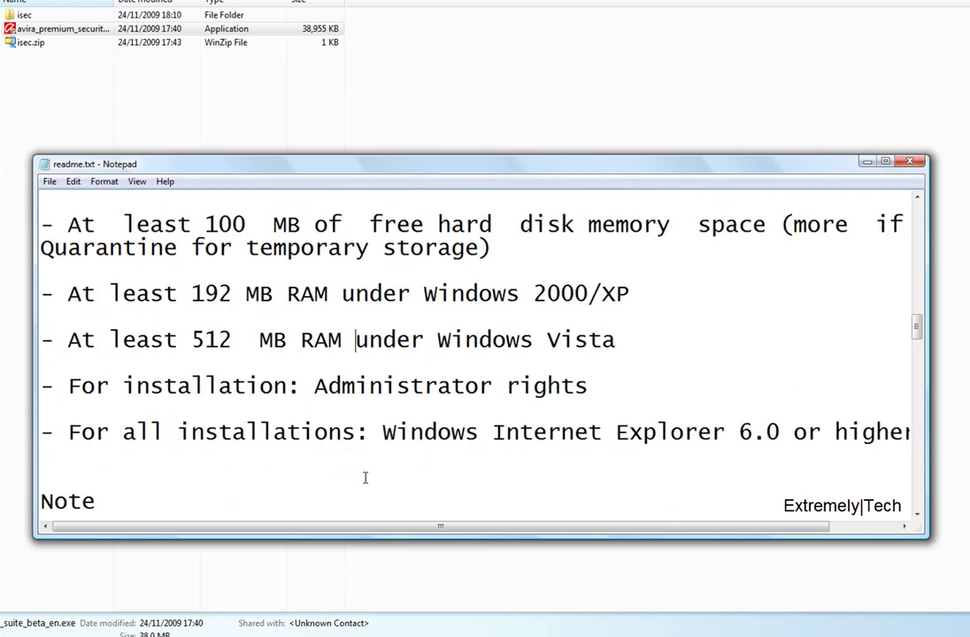
{"action": "scroll", "coordinate": [368, 476], "scroll_direction": "down", "scroll_amount": 1}
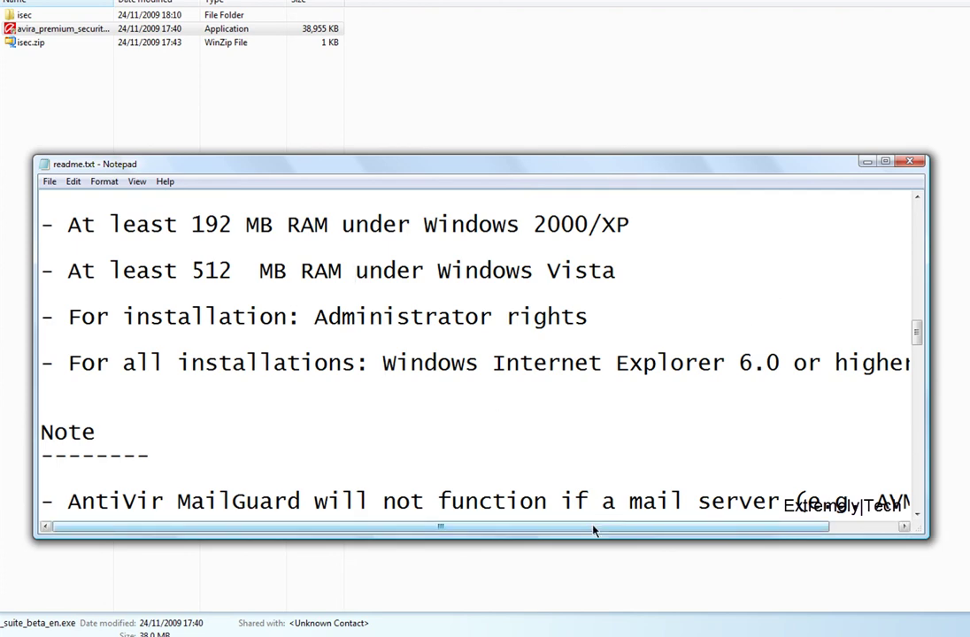
{"action": "mouse_move", "coordinate": [595, 529]}
{"action": "left_mouse_down"}
{"action": "mouse_move", "coordinate": [711, 523]}
{"action": "mouse_move", "coordinate": [851, 320]}
{"action": "left_mouse_up"}
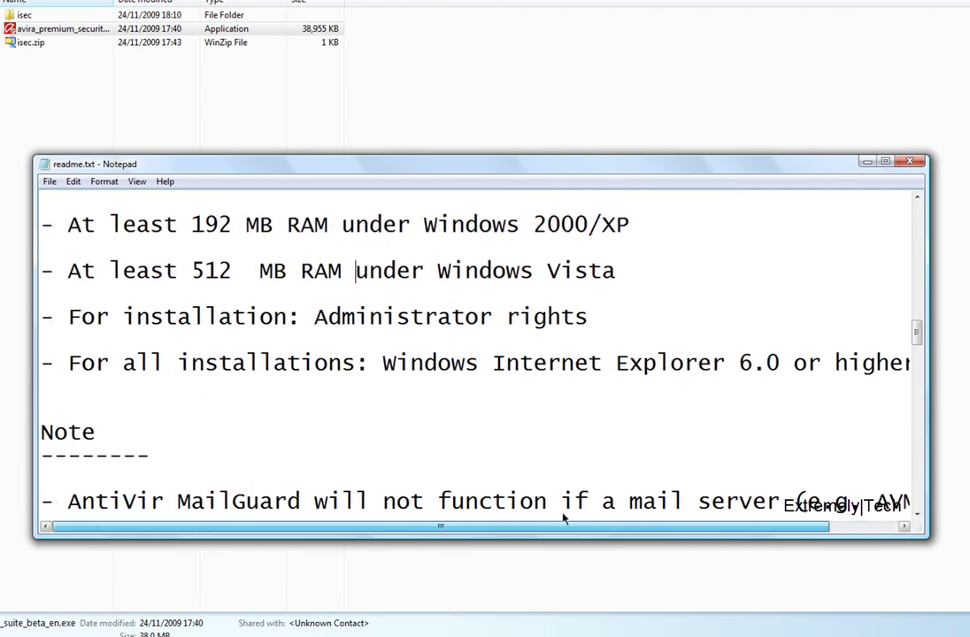
{"action": "mouse_move", "coordinate": [920, 336]}
{"action": "left_mouse_down"}
{"action": "mouse_move", "coordinate": [918, 503]}
{"action": "mouse_move", "coordinate": [948, 205]}
{"action": "left_mouse_up"}
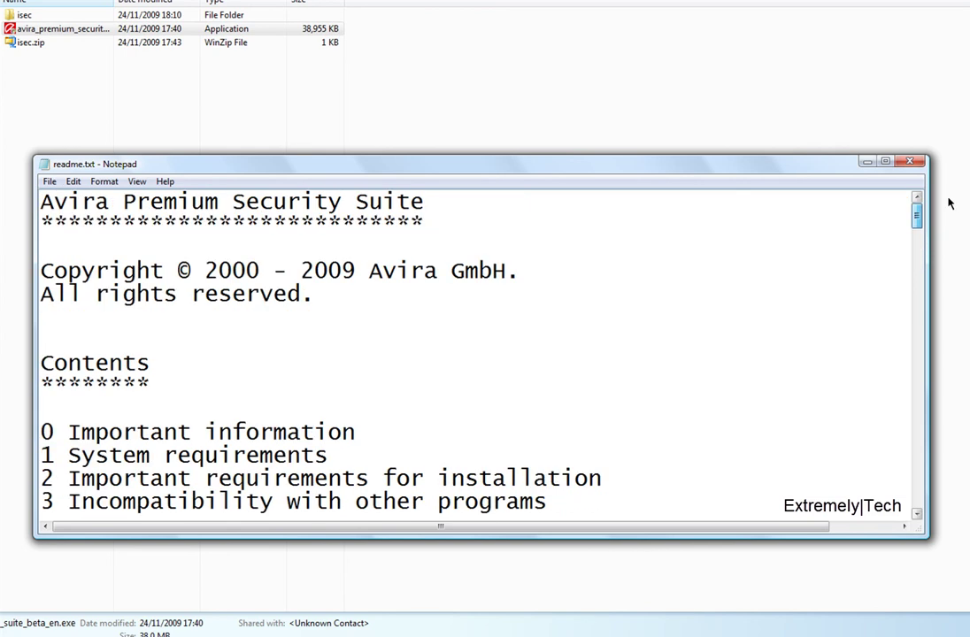
{"action": "left_click", "coordinate": [909, 161]}
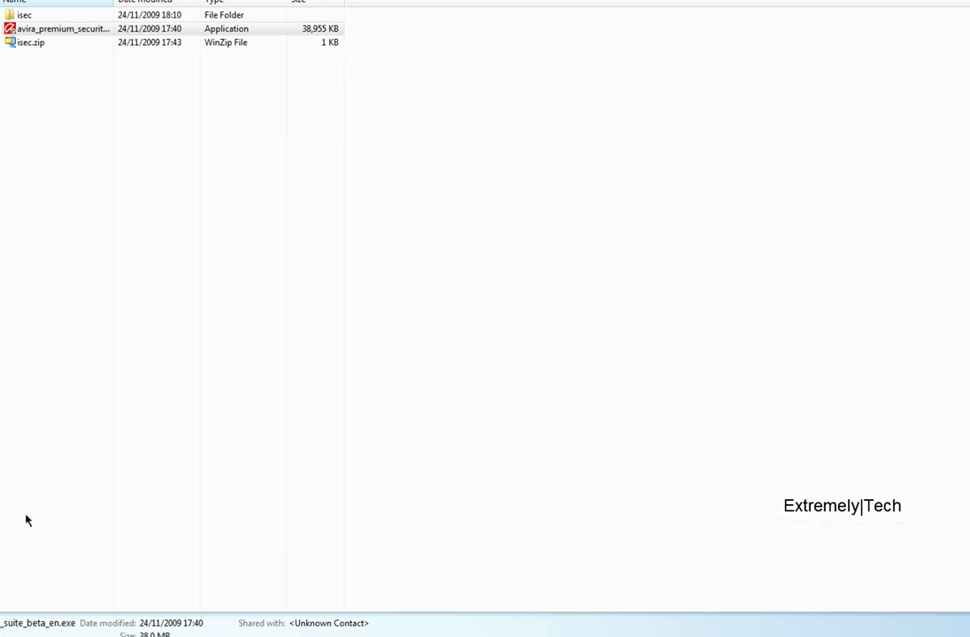